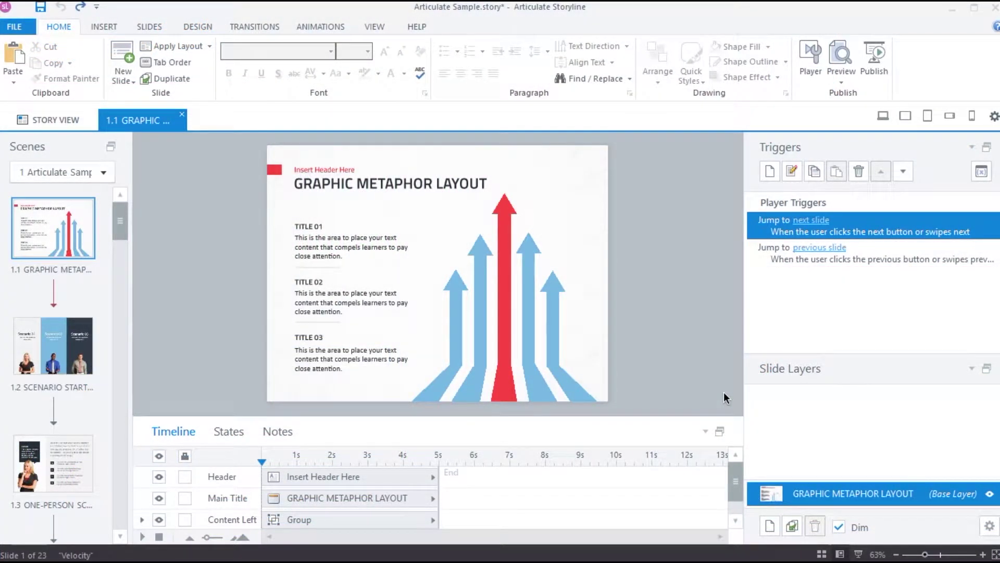
Step: Enter 'My Notes' in Slide 1.1's notes, paste the sample paragraphs over it, and delete the blank lines under the heading
click(280, 433)
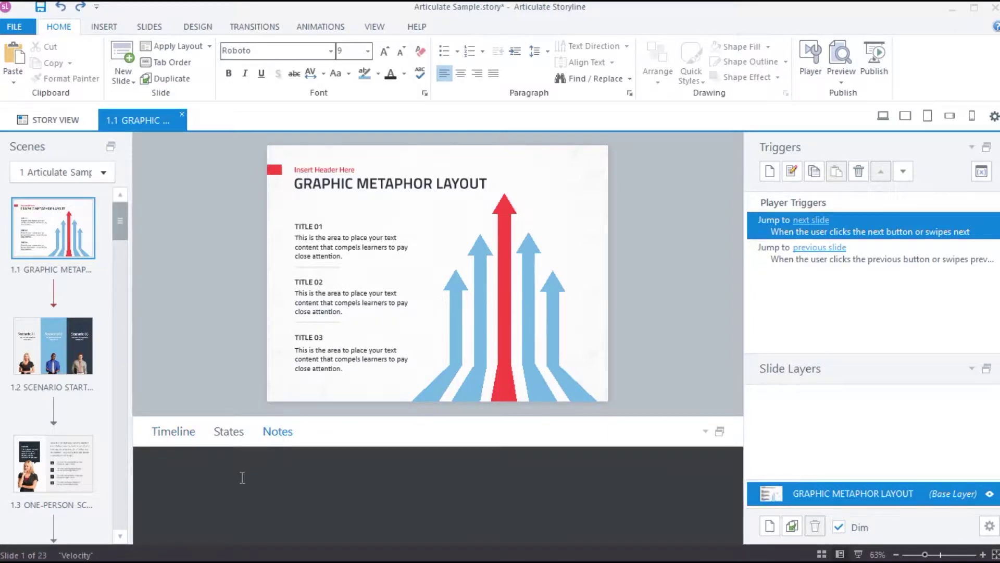
text(My Notes)
key(ctrl+a)
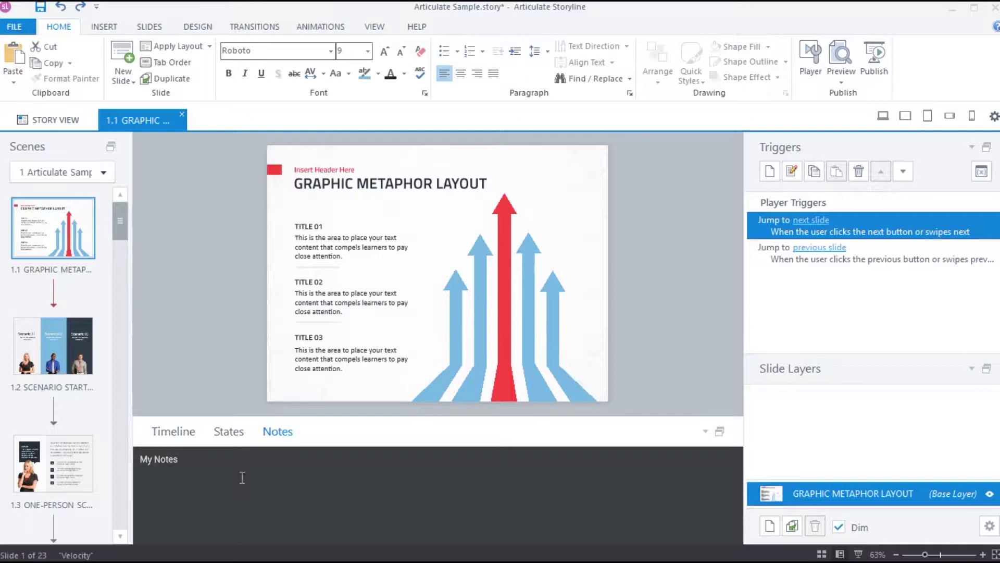
text(My Notes:  A wonderful serenity has taken possion of my entire soul, like these sweet mornings of spring which I enjoy with my whole heart. I am alone, and feel the charm of existence in this spot, which was created for the bliss of souls like mine.)
scroll(243, 477, down, 3)
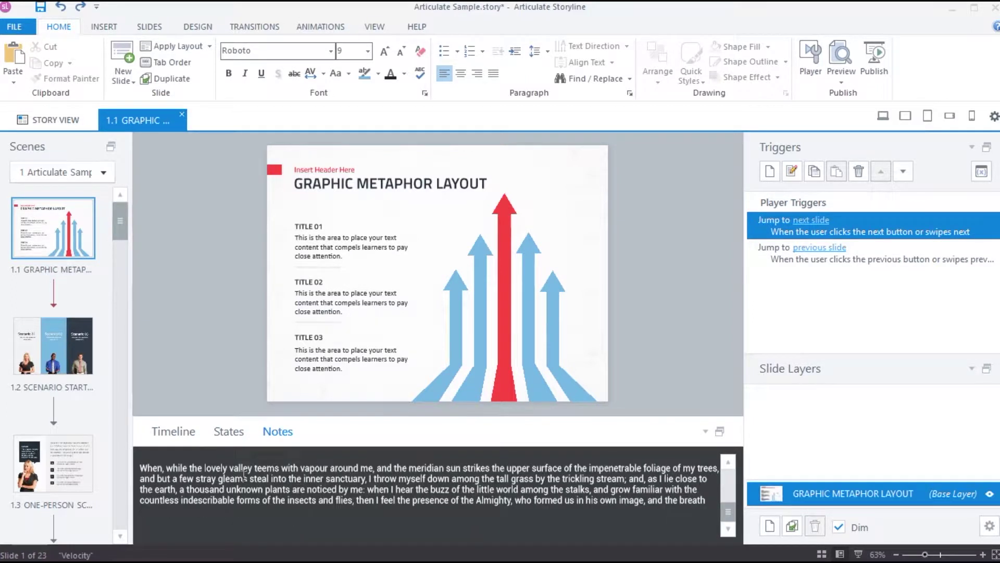
scroll(243, 478, up, 3)
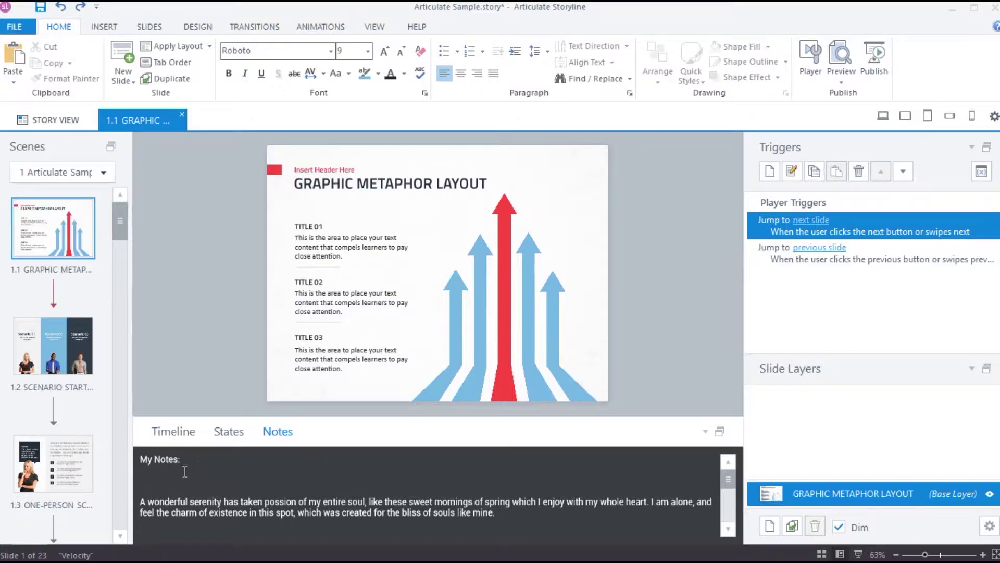
scroll(179, 474, down, 5)
scroll(225, 476, up, 5)
key(Delete)
key(Delete)
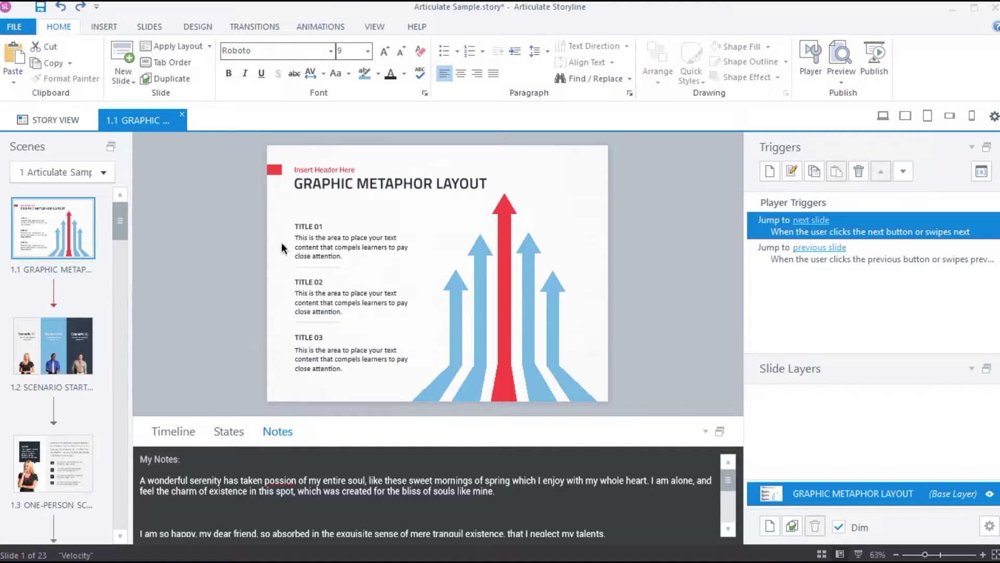
Step: Set the My Notes: heading to Calibri at 16 pt
click(327, 50)
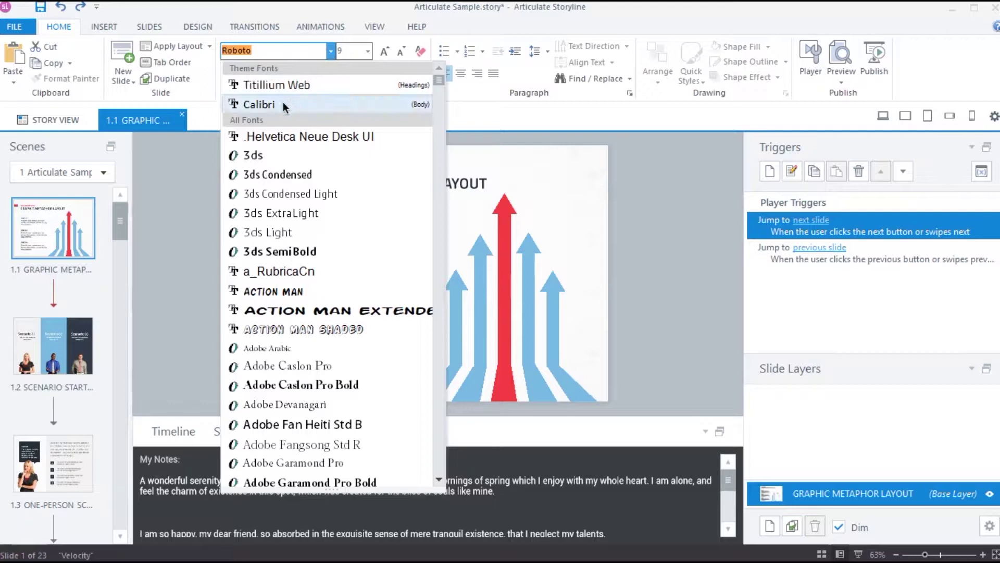
click(283, 103)
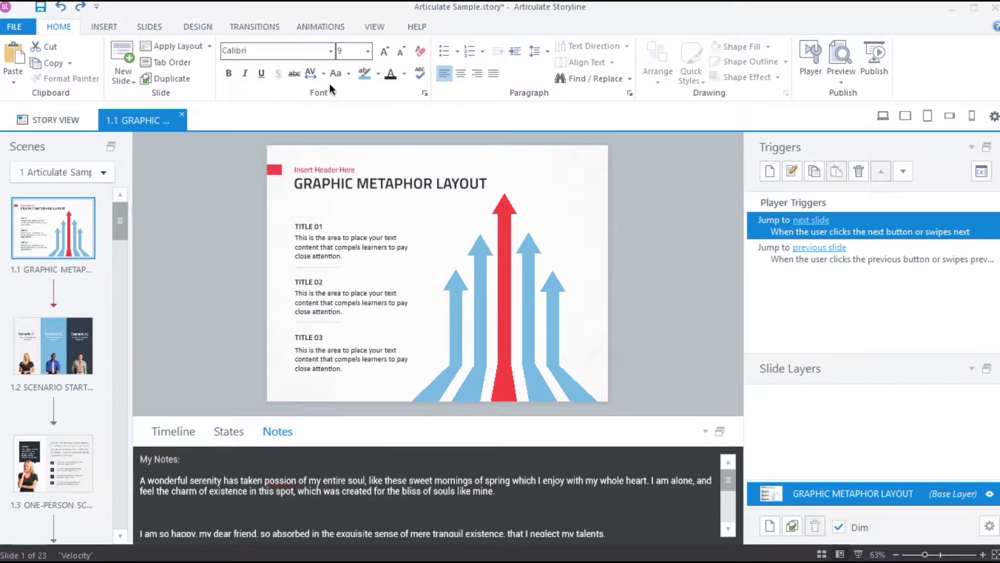
click(368, 55)
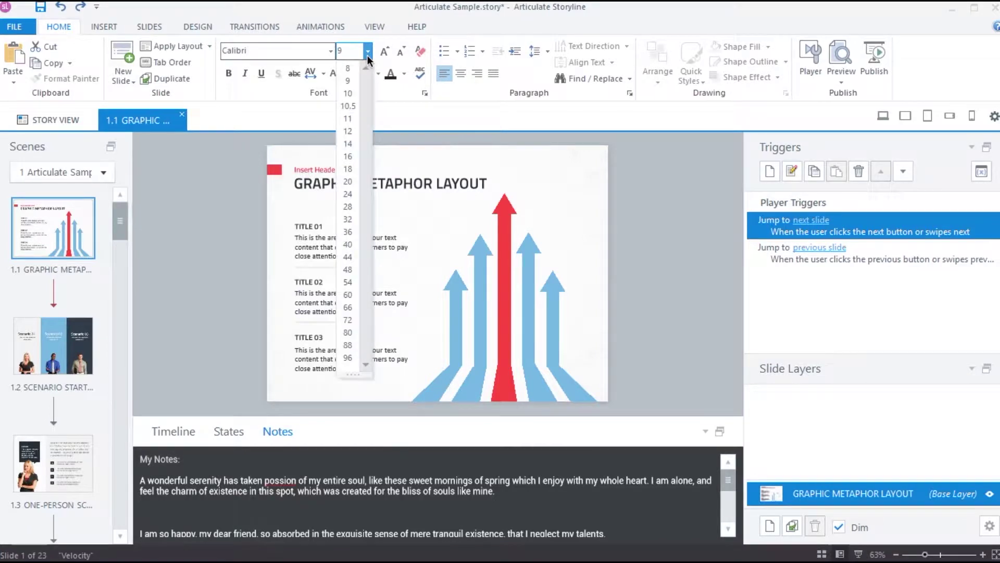
click(347, 156)
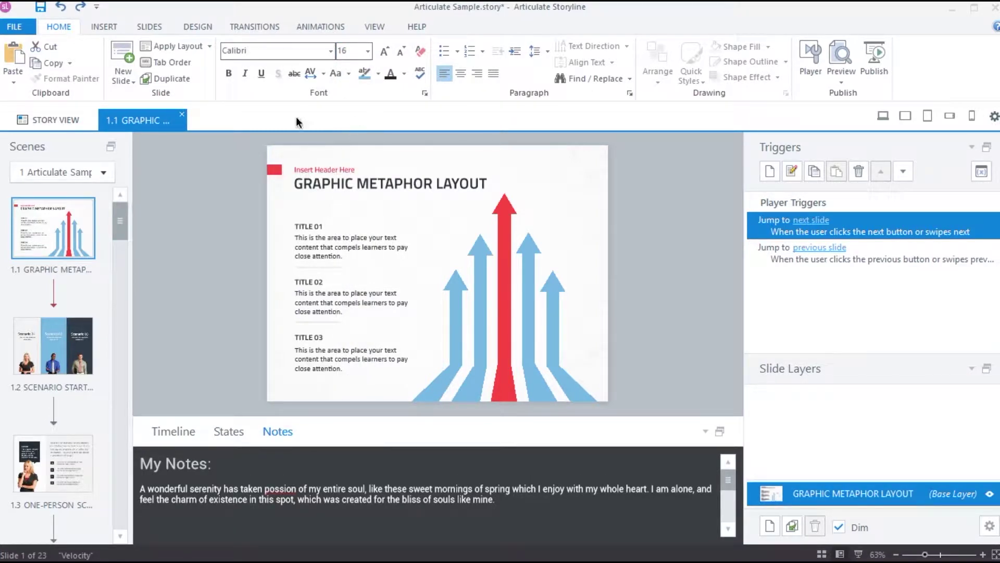
click(385, 51)
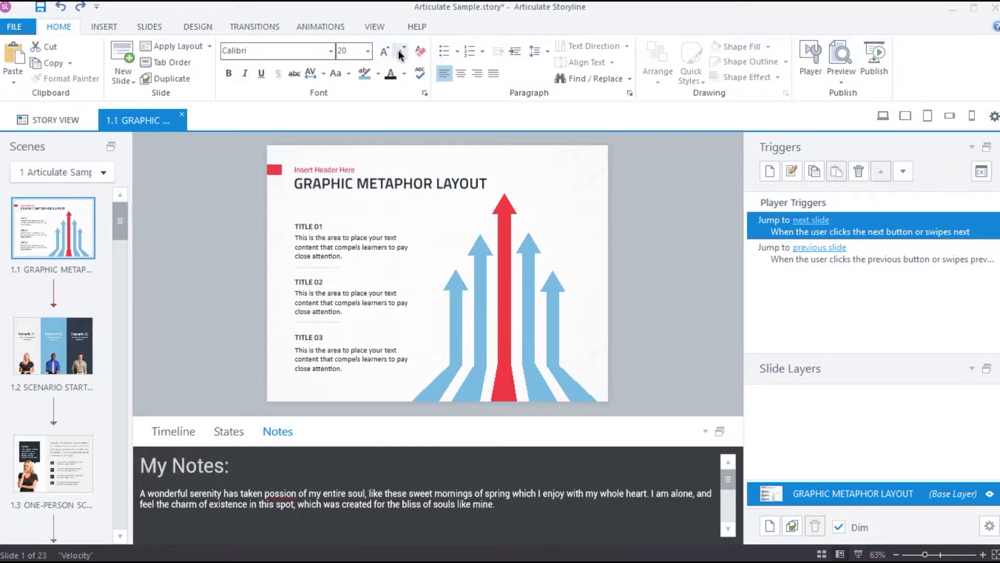
click(400, 52)
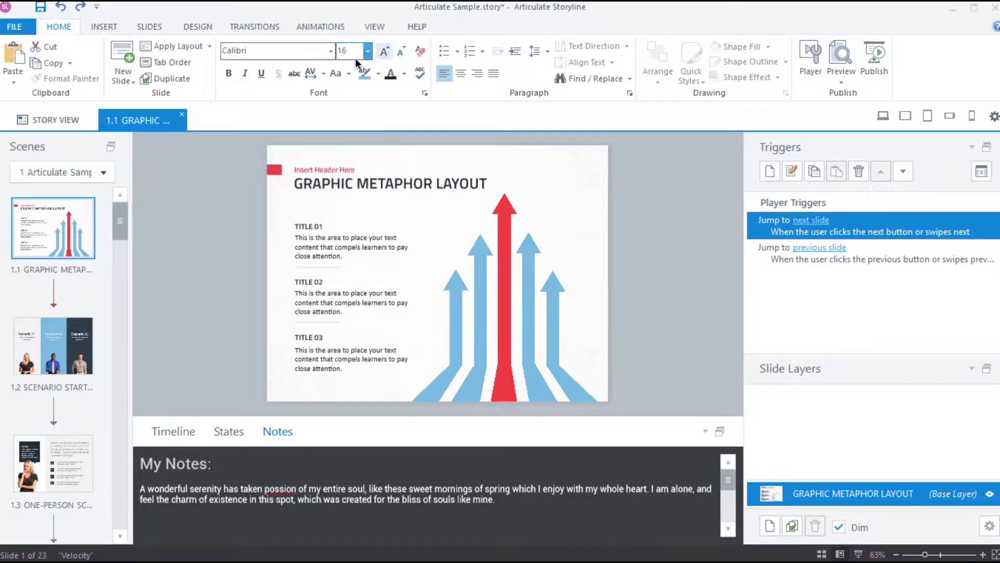
Step: Make the heading bold, italic and underlined
click(228, 73)
click(245, 73)
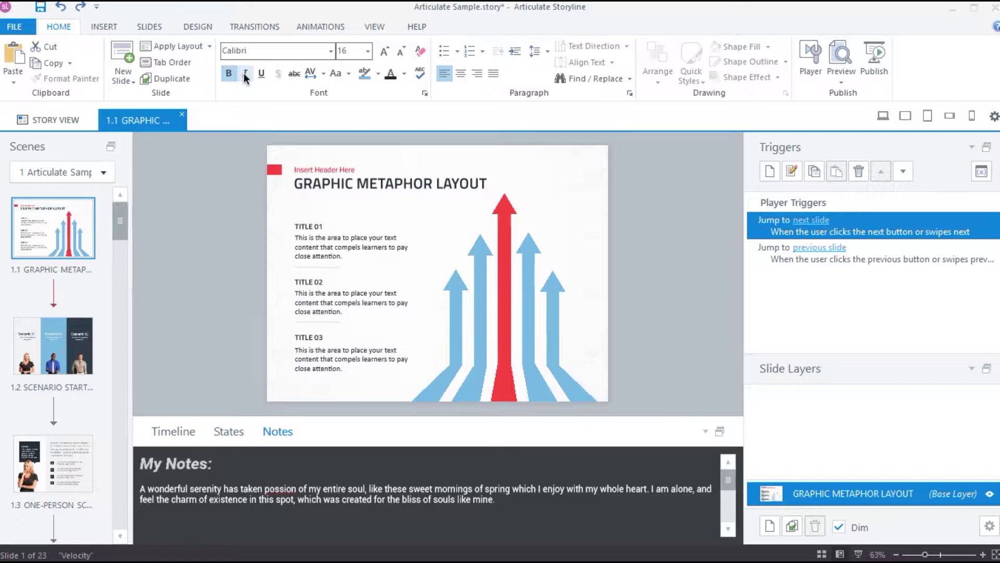
click(261, 73)
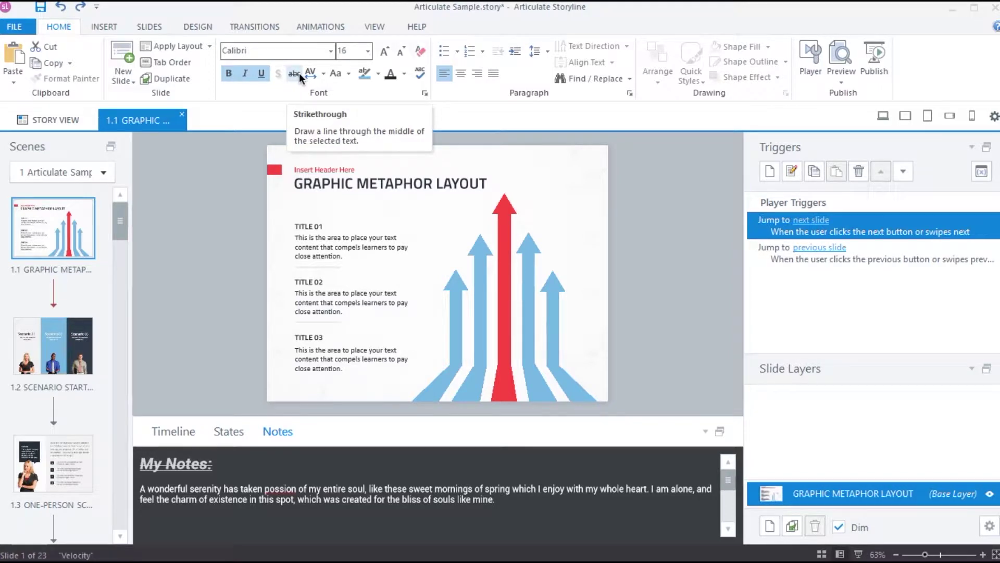
Step: Give the My Notes: heading a custom character spacing of 15 pt through More Spacing
click(321, 73)
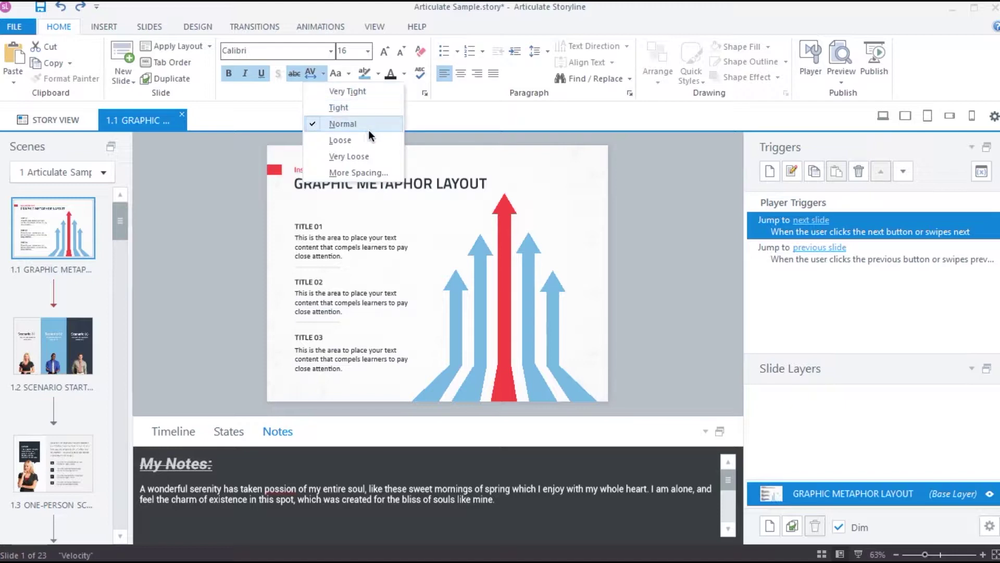
click(382, 172)
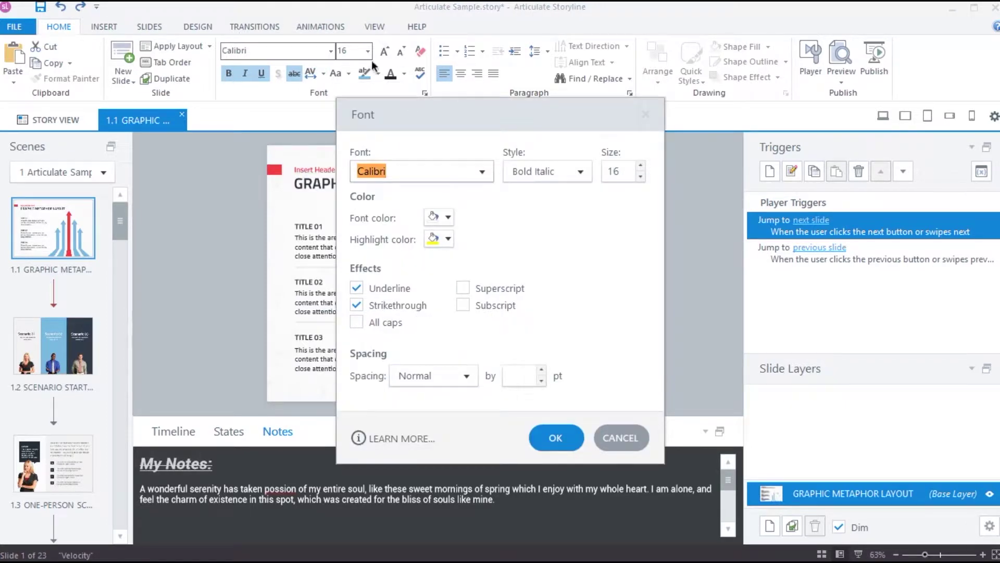
click(512, 374)
text(15)
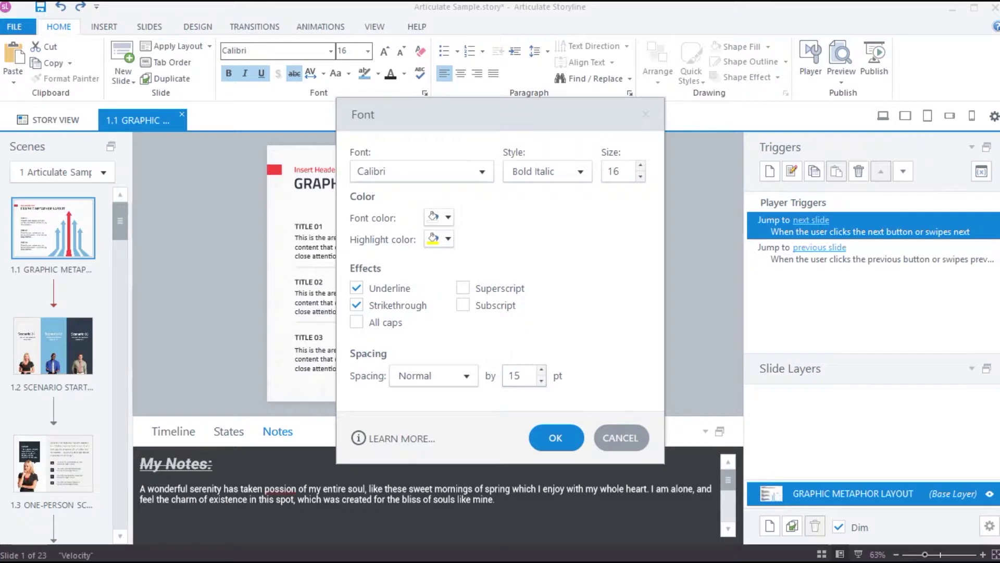
click(554, 439)
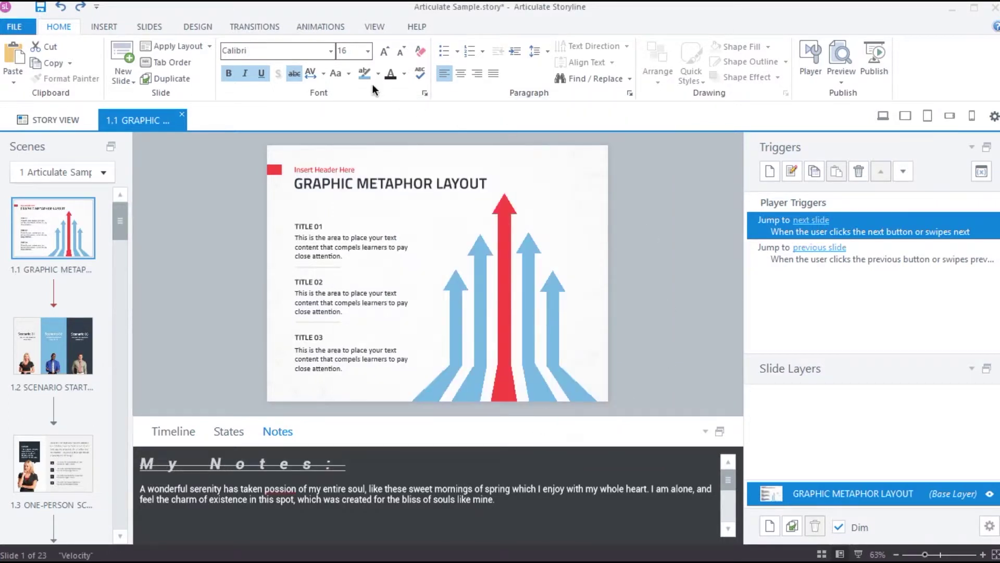
Step: Change the heading's case to ALL CAPS
click(349, 76)
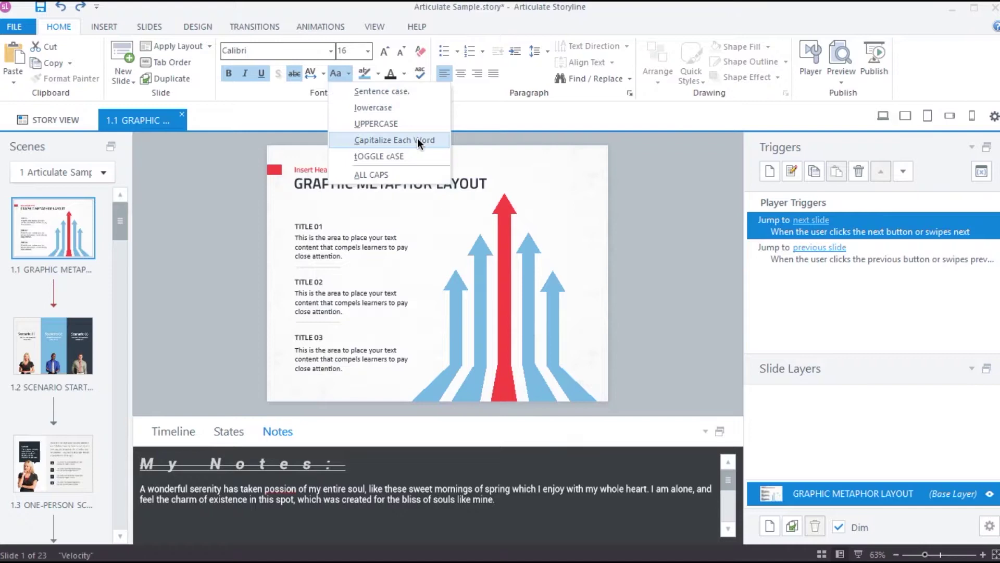
click(396, 157)
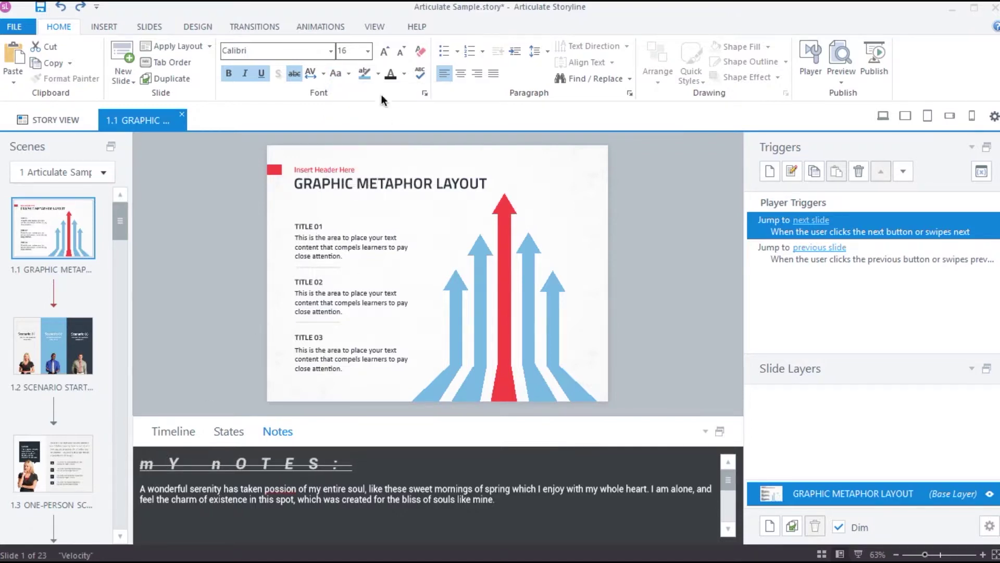
click(348, 74)
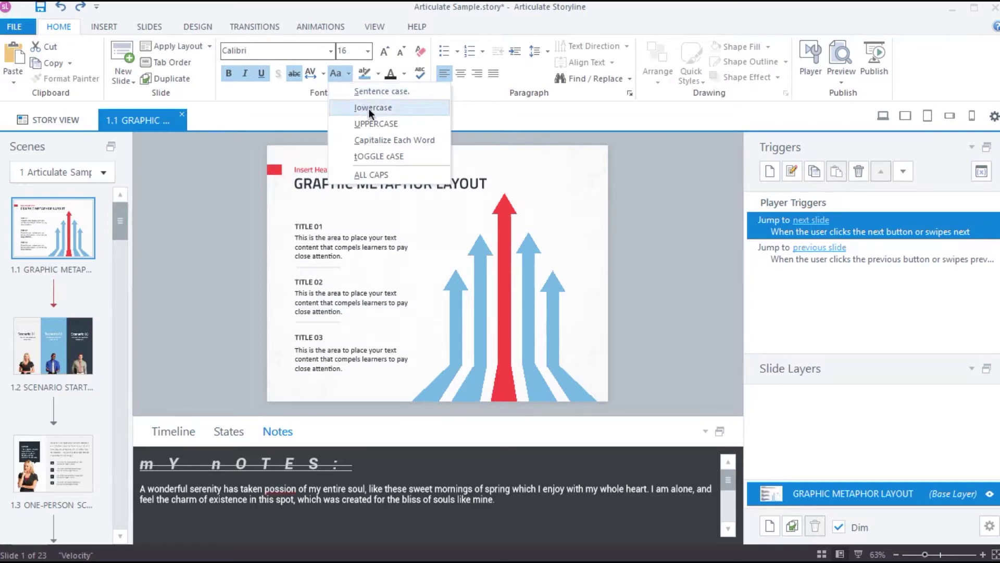
click(386, 157)
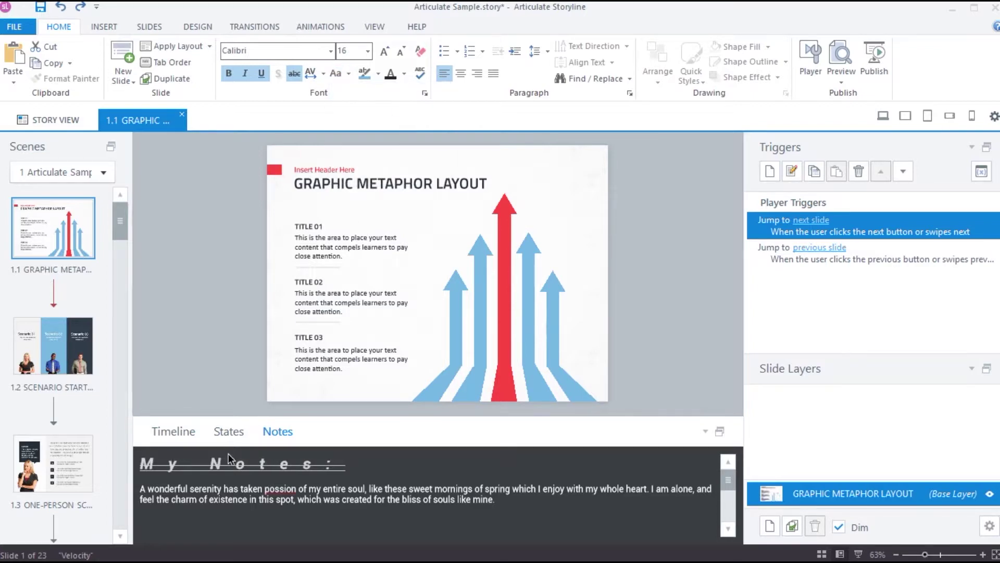
click(349, 73)
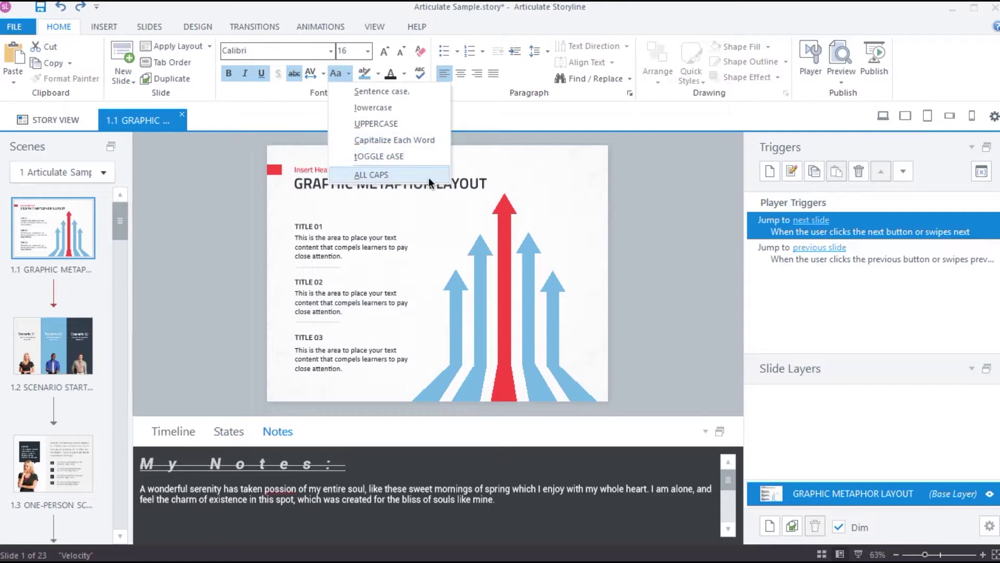
click(406, 174)
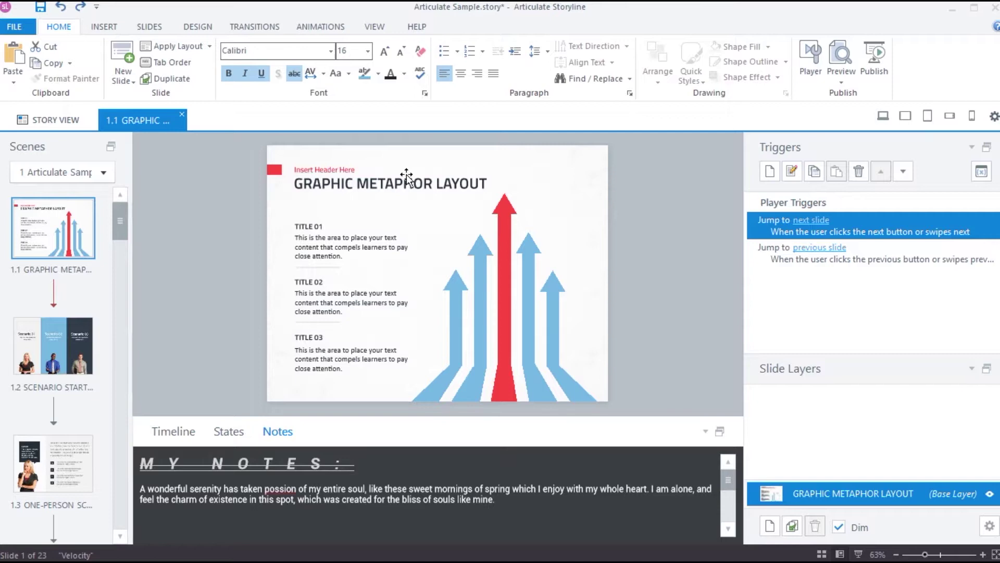
Step: Give the heading a light-blue highlight and a darker font colour
click(378, 74)
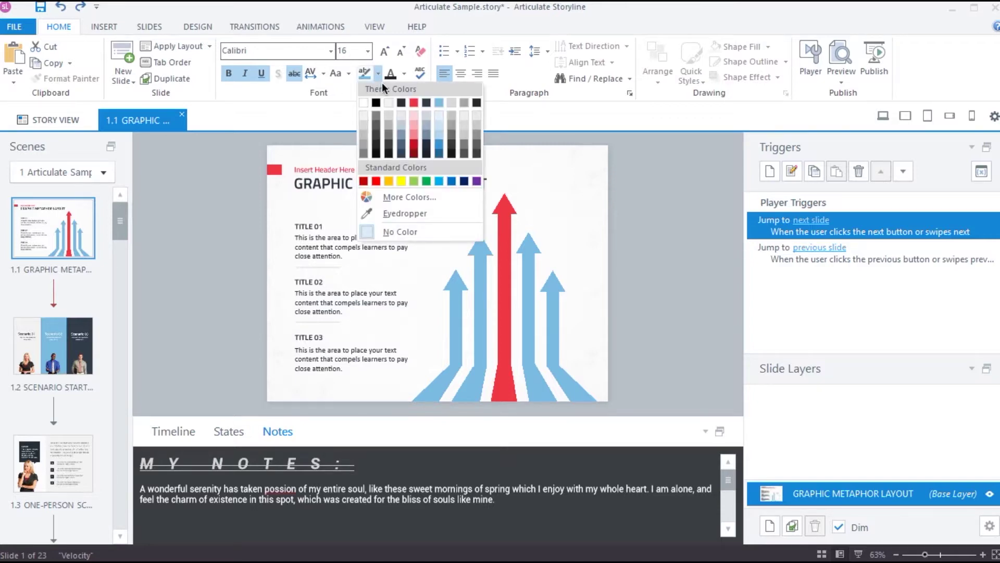
click(441, 105)
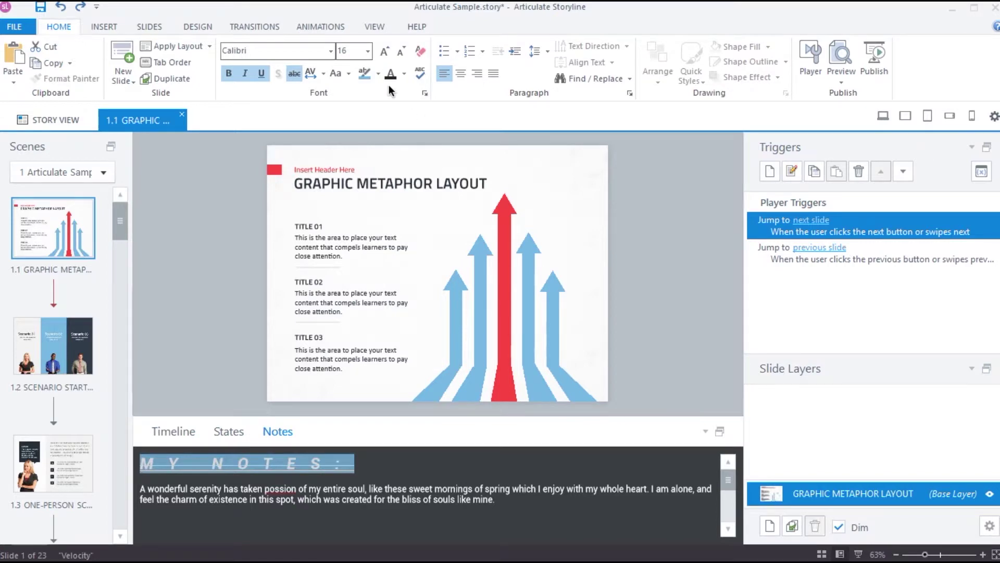
click(404, 75)
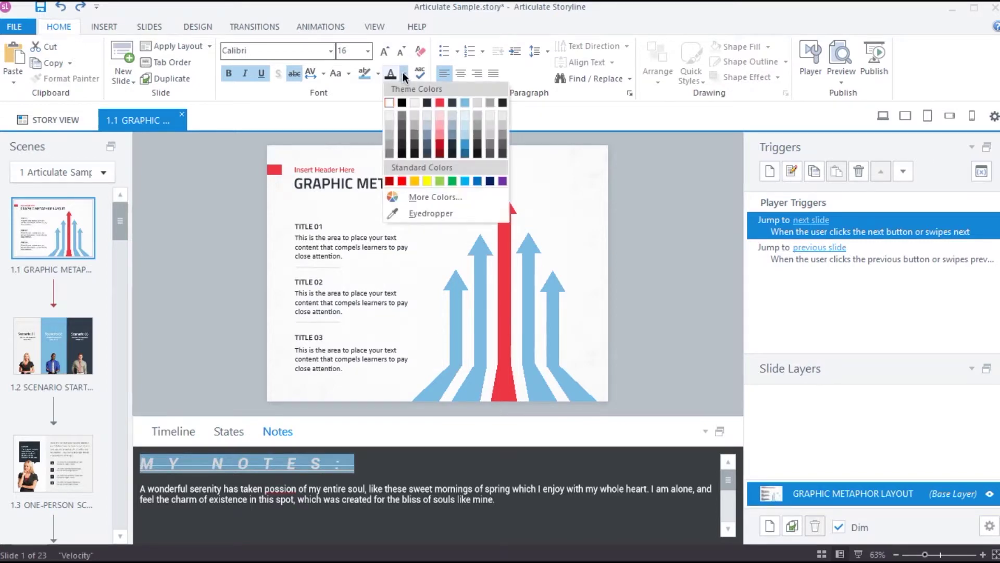
click(500, 105)
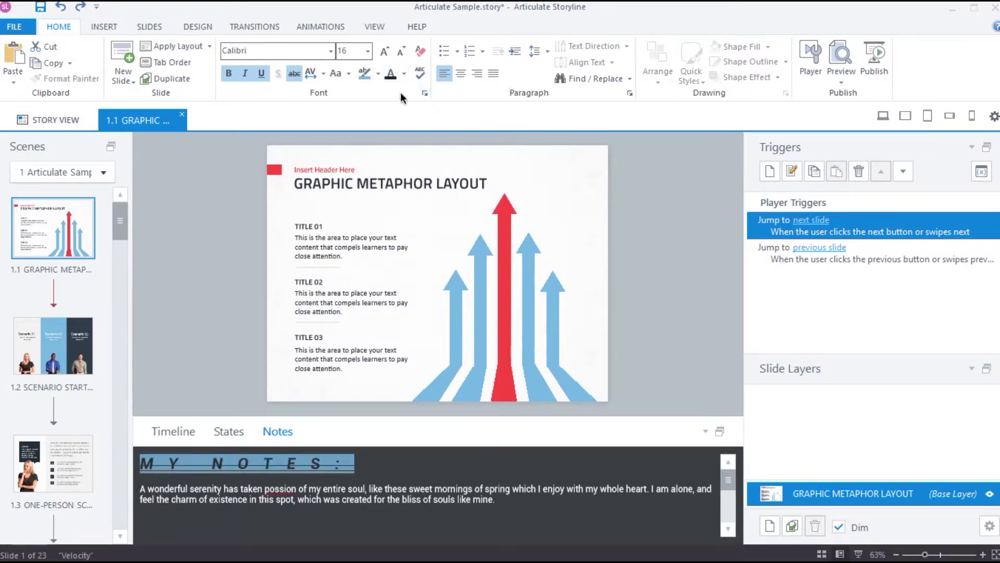
click(281, 494)
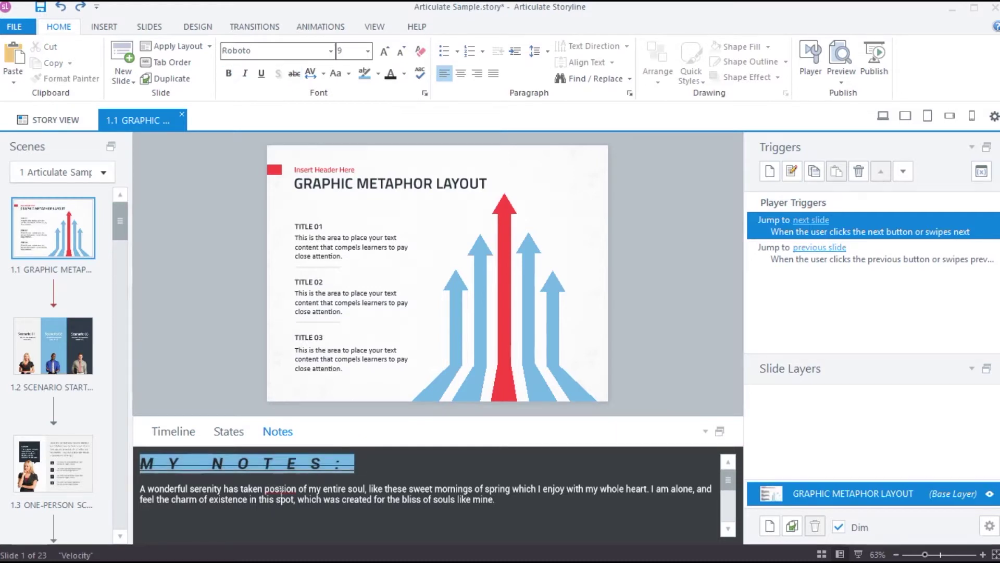
Step: Correct 'possion' to 'Poisson' with the spelling check, then clear the heading's formatting
click(418, 72)
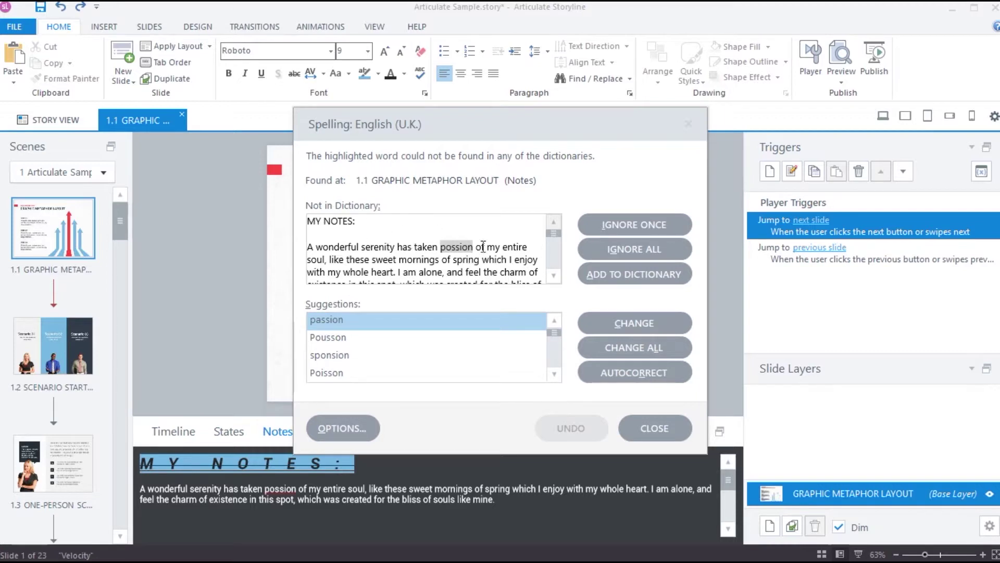
drag(341, 338, 329, 377)
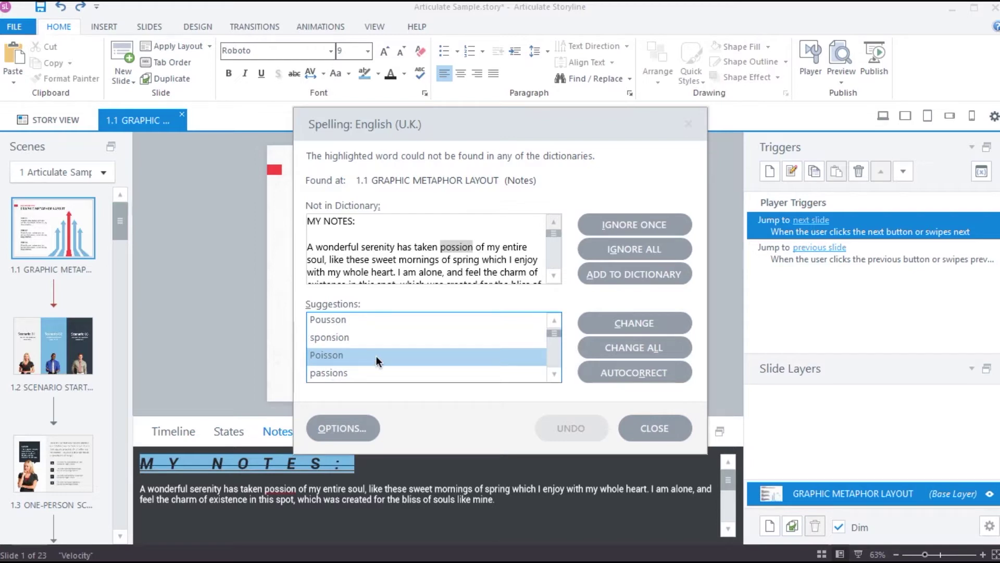
click(620, 328)
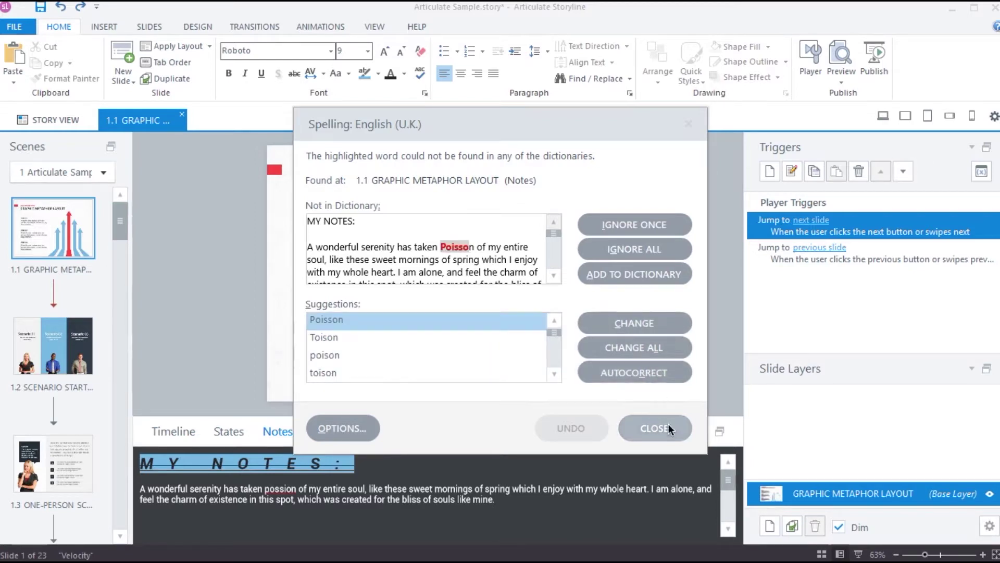
click(656, 428)
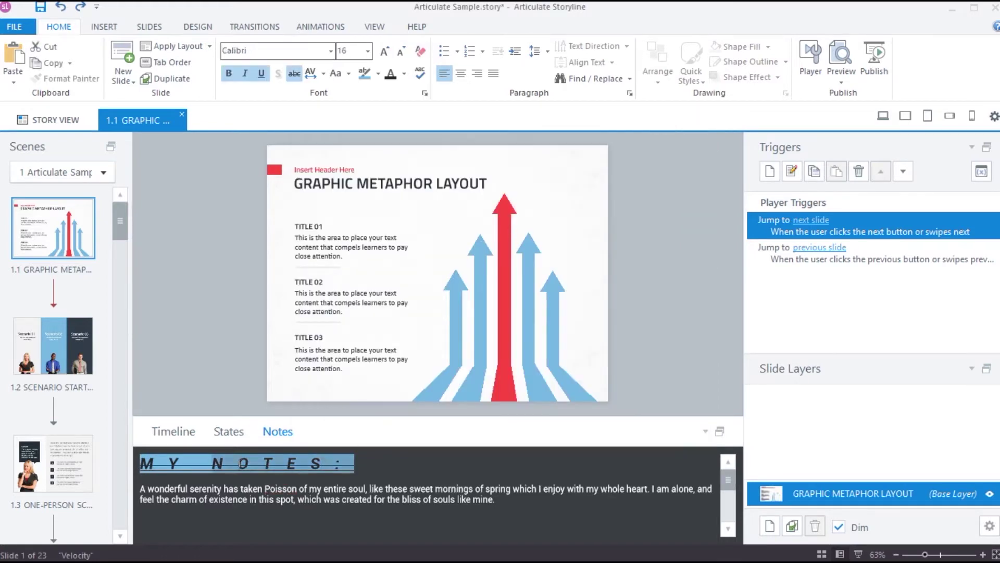
click(420, 53)
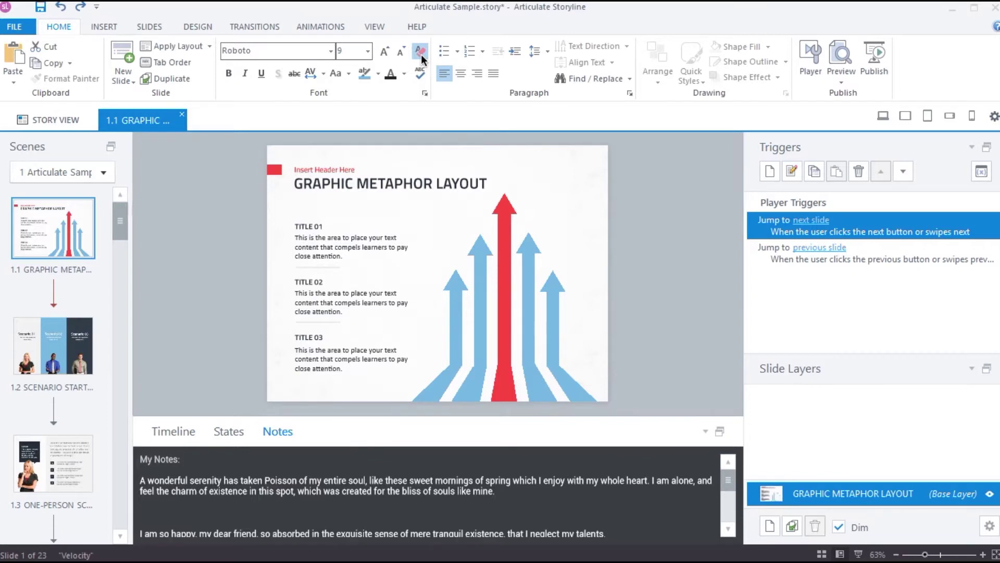
Step: Number the two sentences as a 1, 2 list and set their line spacing to 2.0
drag(677, 423, 673, 368)
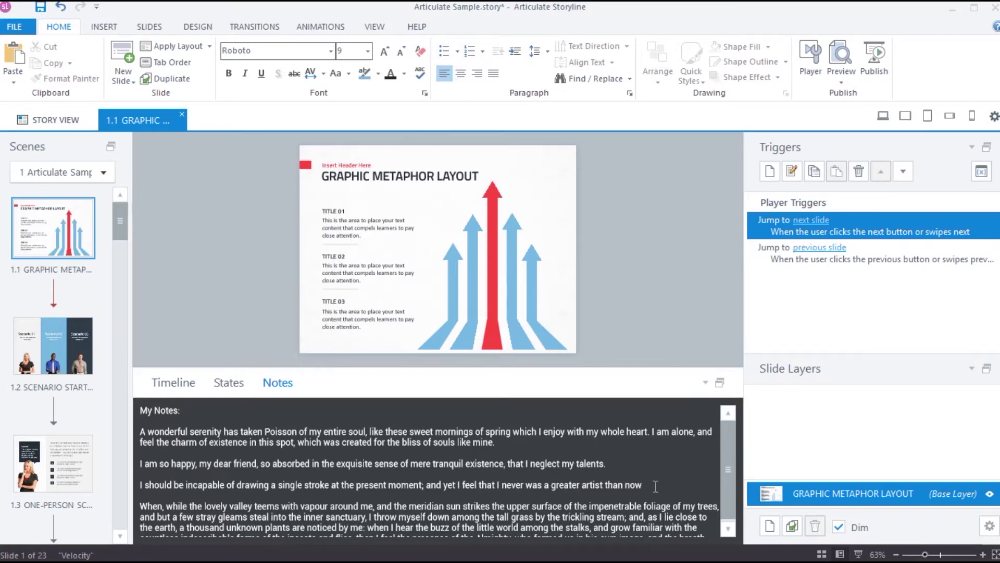
scroll(656, 486, down, 1)
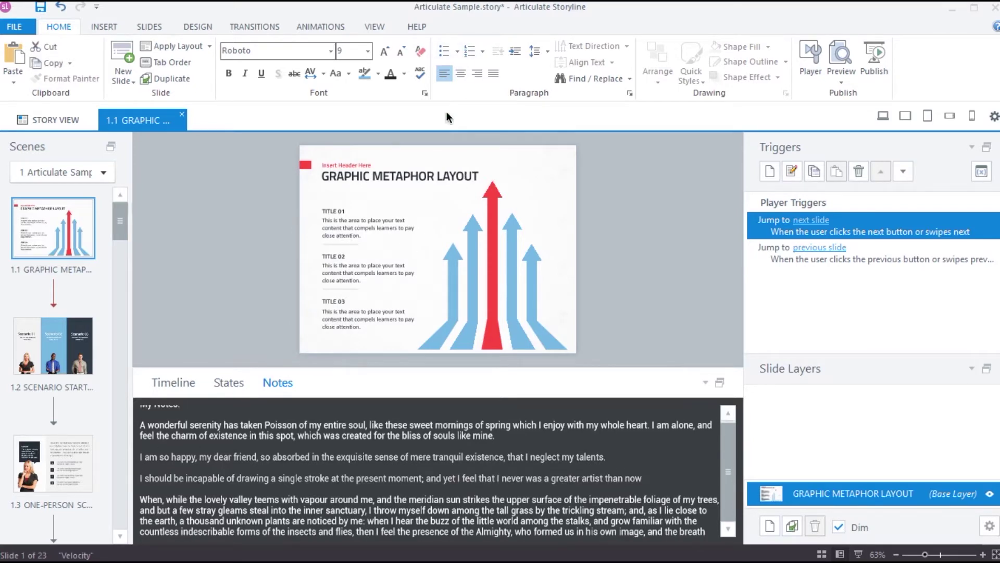
click(470, 52)
click(520, 54)
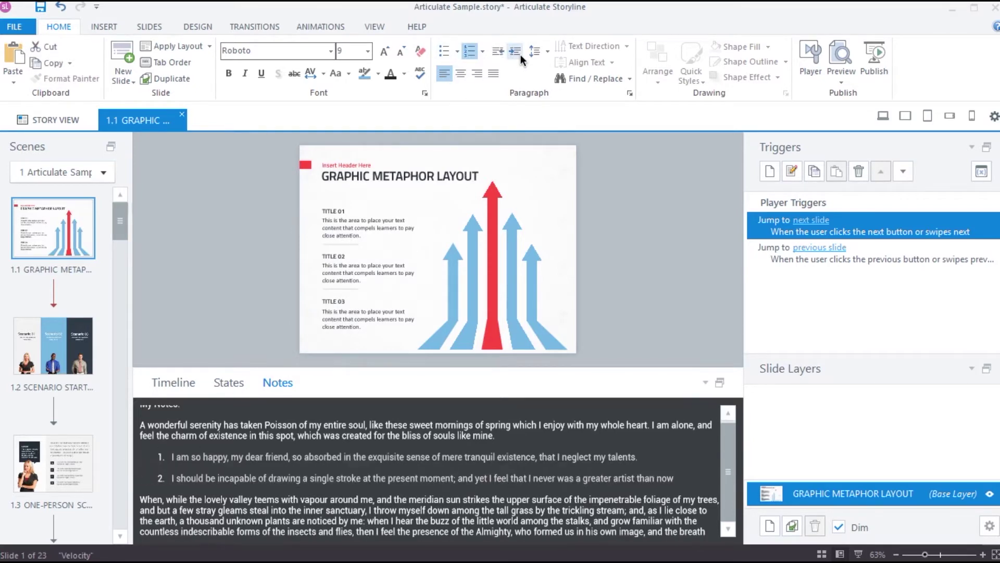
click(520, 54)
click(500, 56)
click(500, 55)
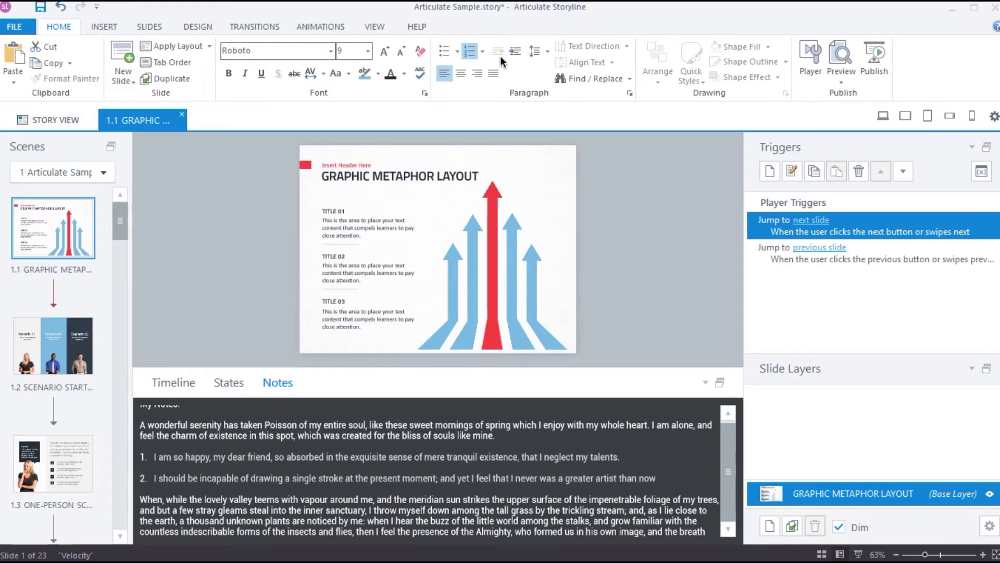
click(539, 53)
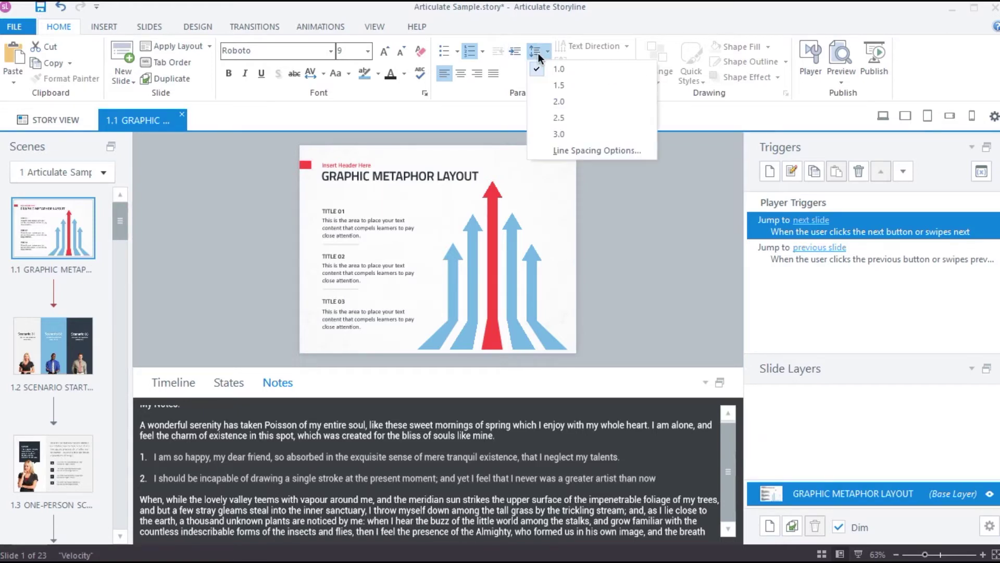
click(570, 107)
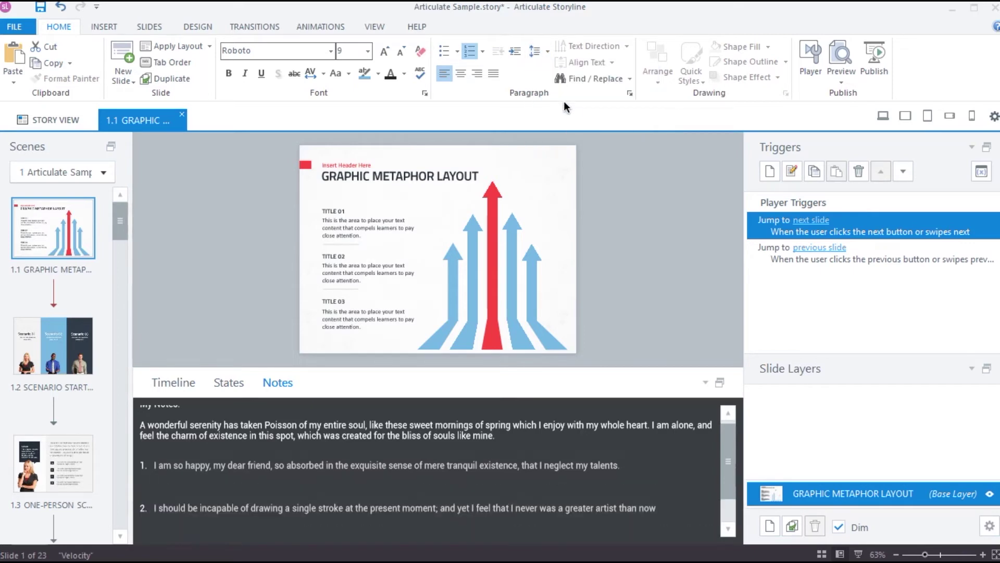
Step: Try centred, right and justified alignment on the notes, then left-align them and put the caret on the empty line
click(463, 73)
click(477, 73)
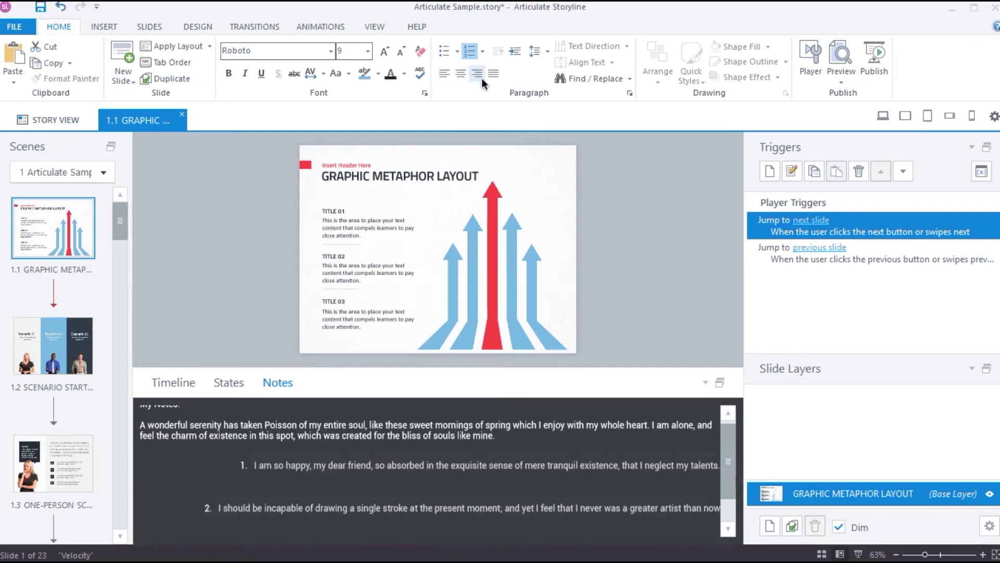
click(492, 78)
click(442, 76)
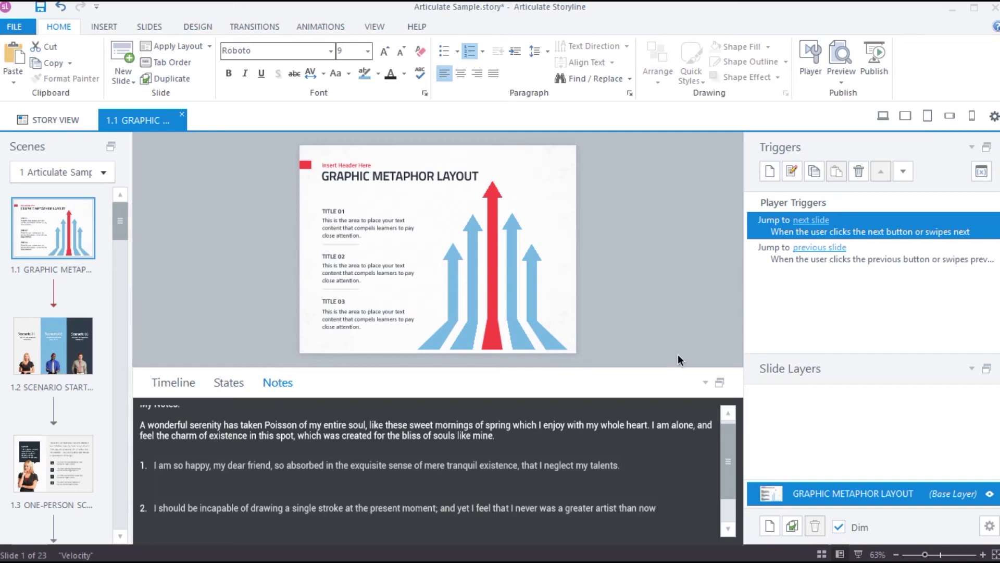
scroll(651, 432, up, 1)
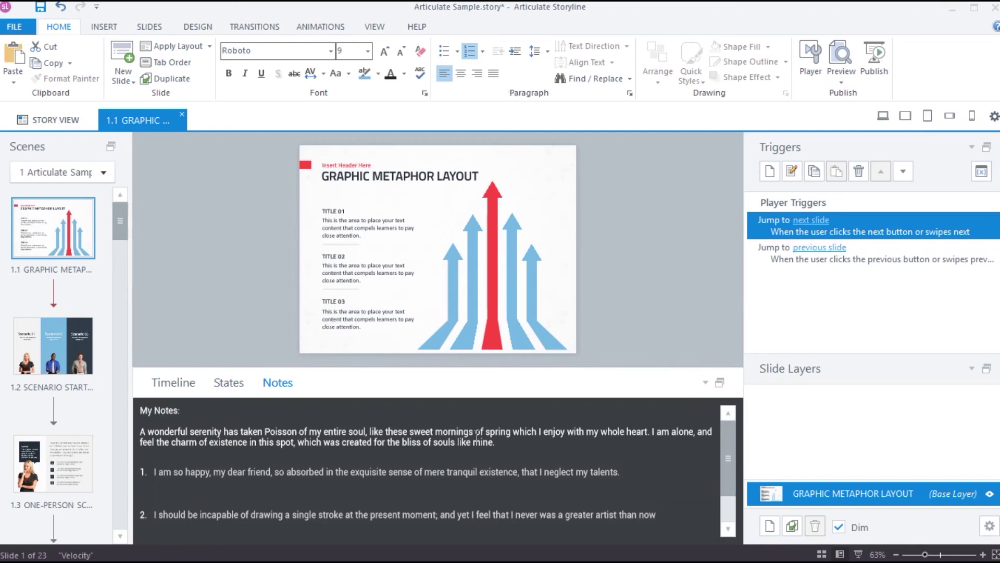
click(514, 486)
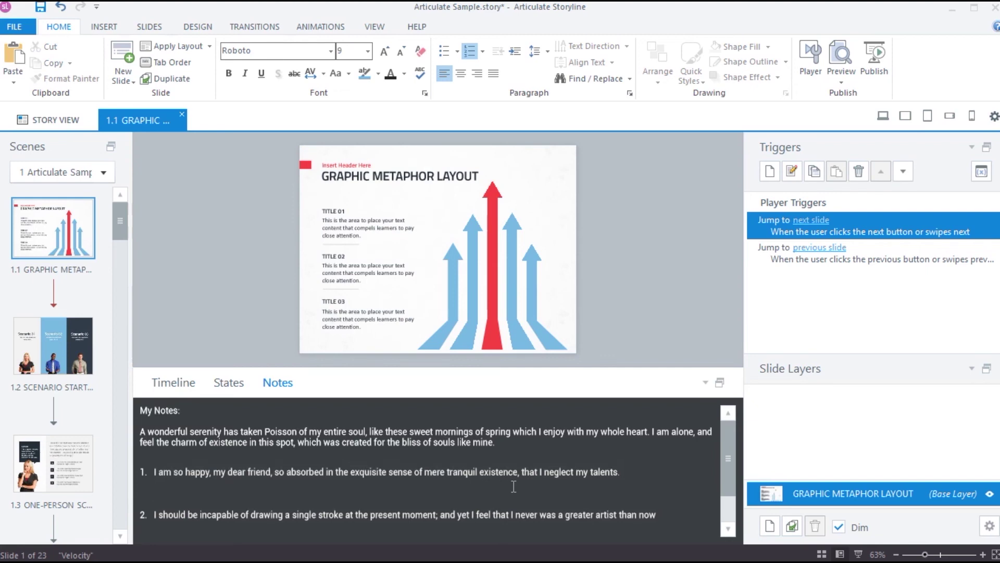